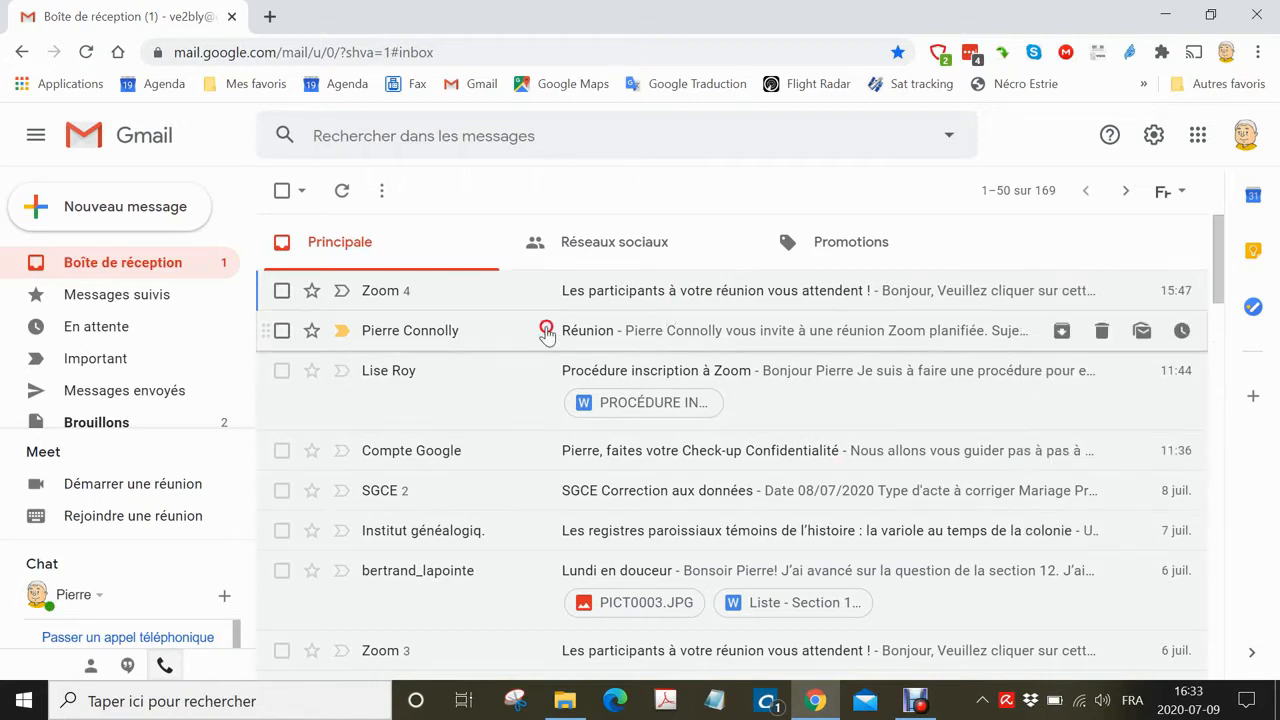
Open the Réunion invitation email and follow its Zoom meeting link.
click(441, 325)
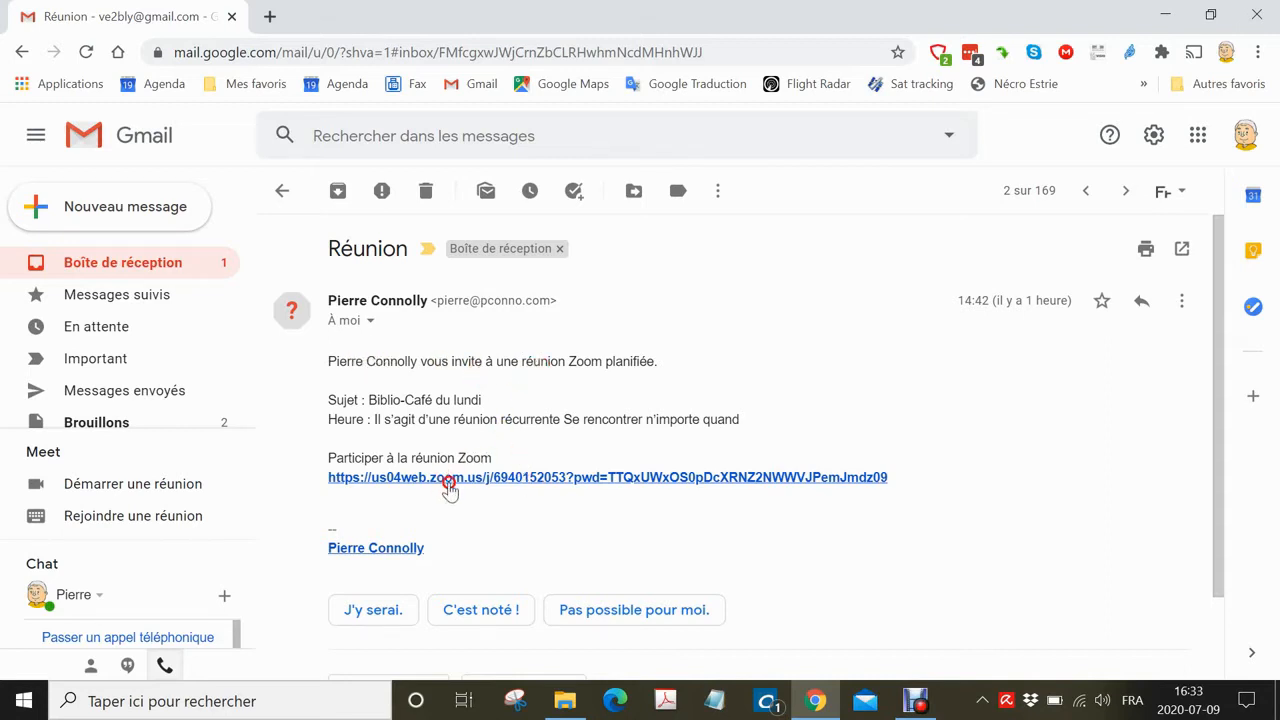
click(561, 480)
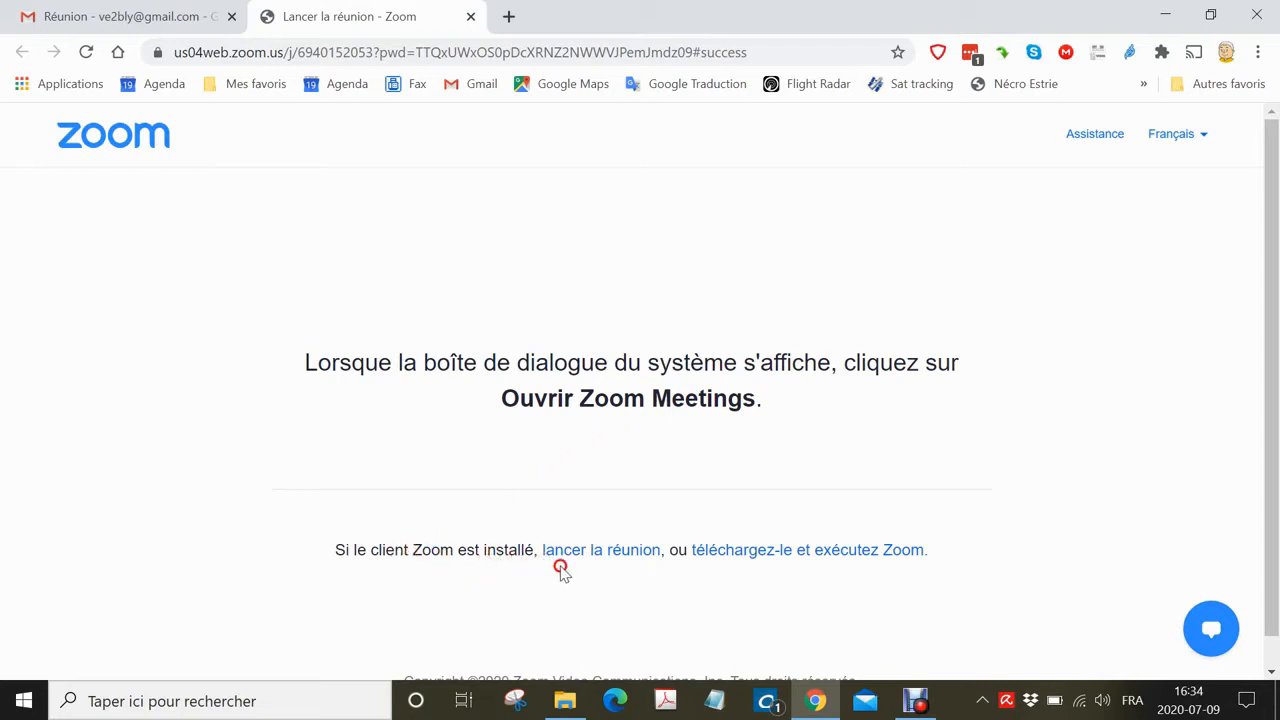
Save the Zoom client installer to Téléchargements and run it from the browser downloads.
click(750, 558)
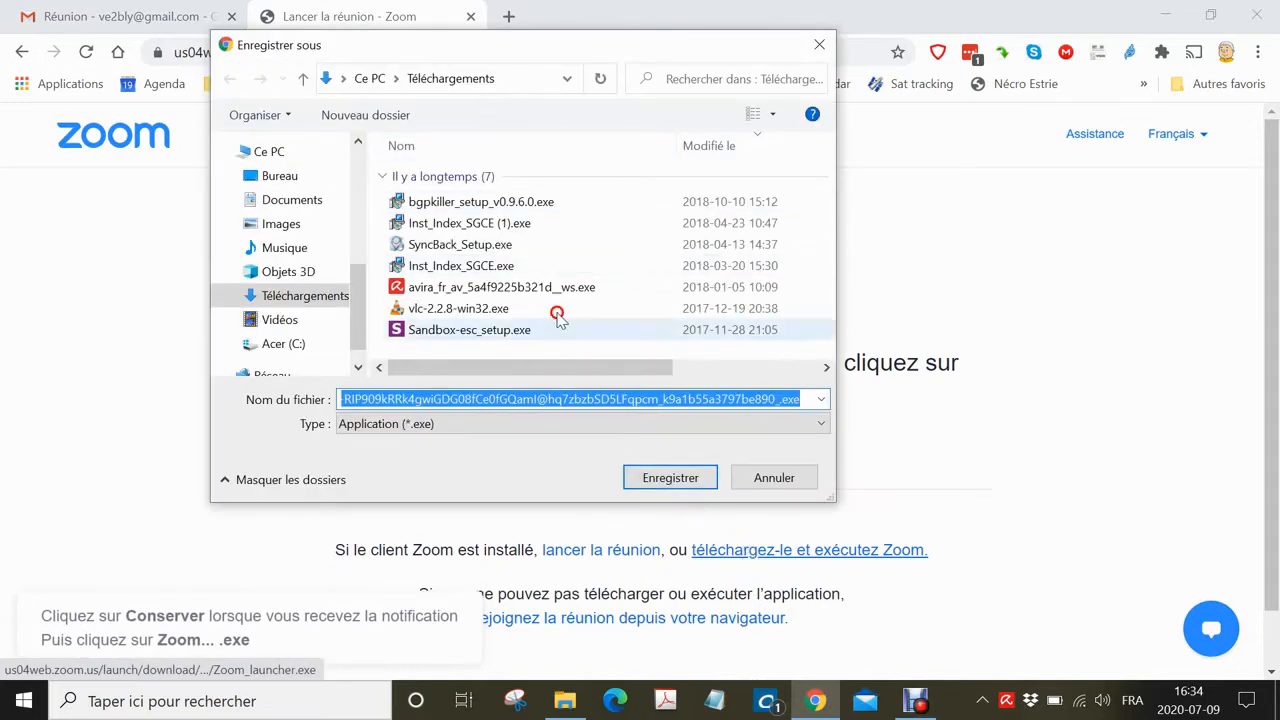
click(661, 479)
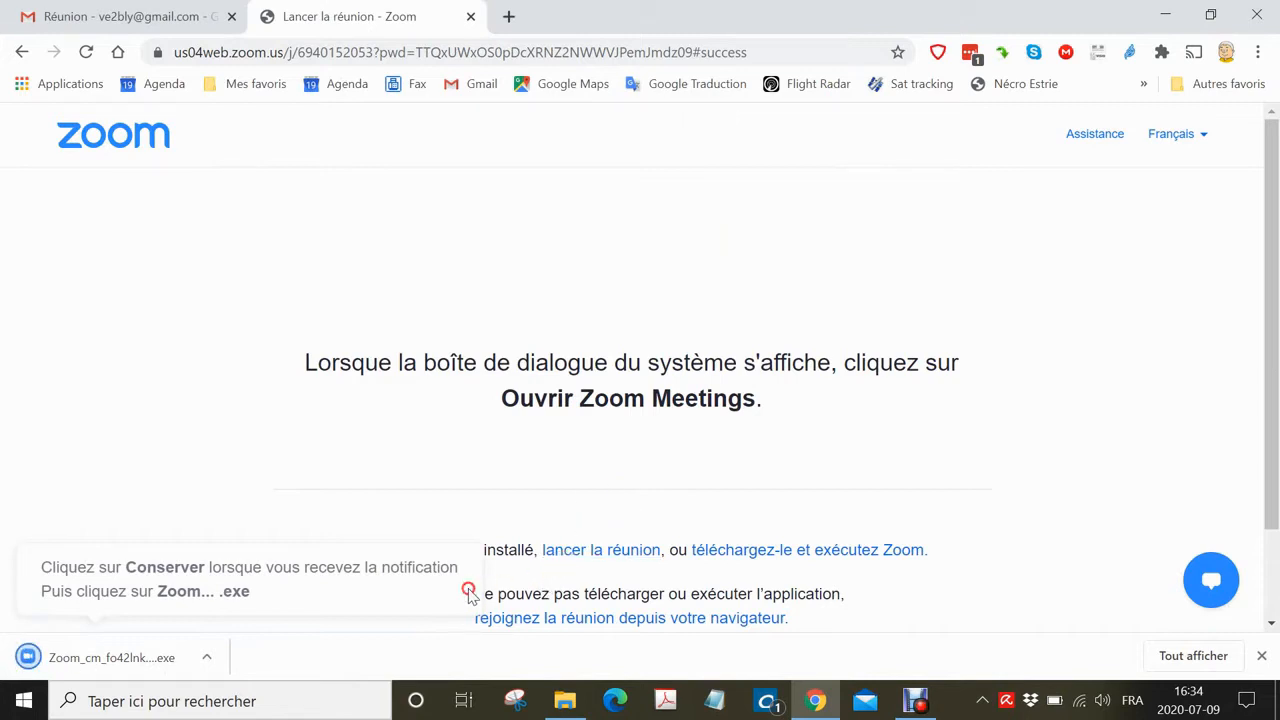
click(206, 657)
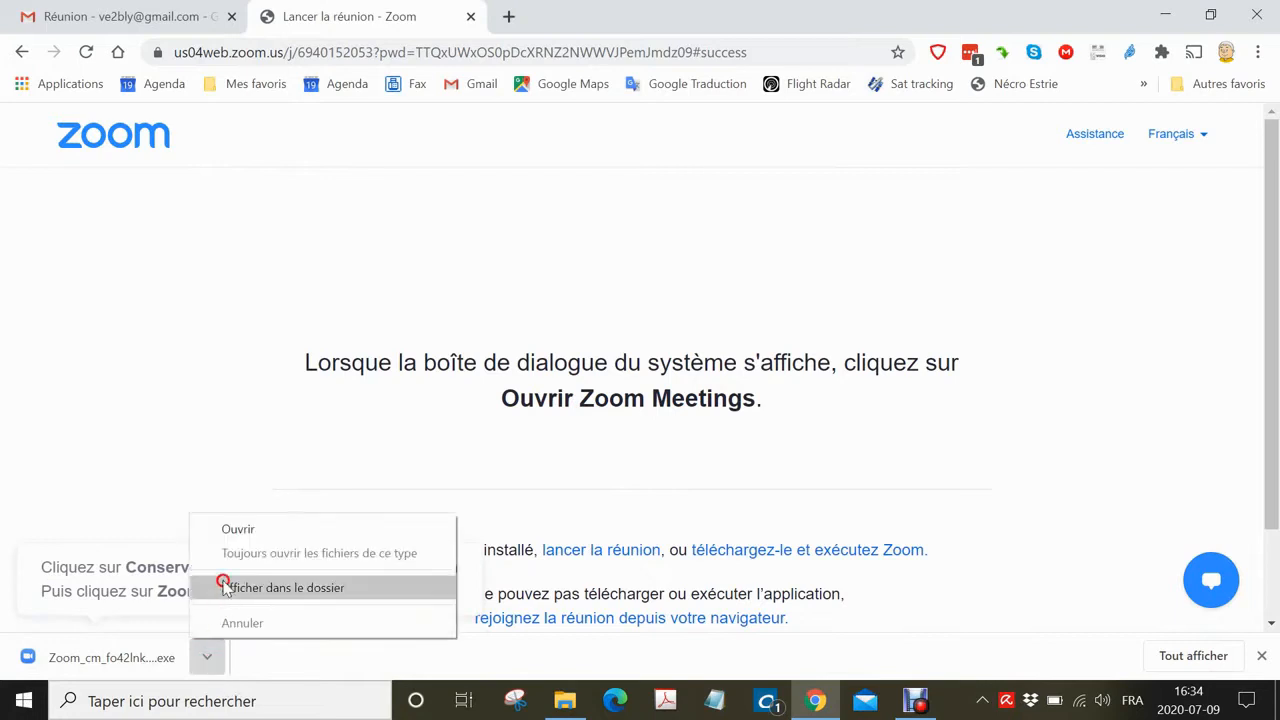
click(236, 531)
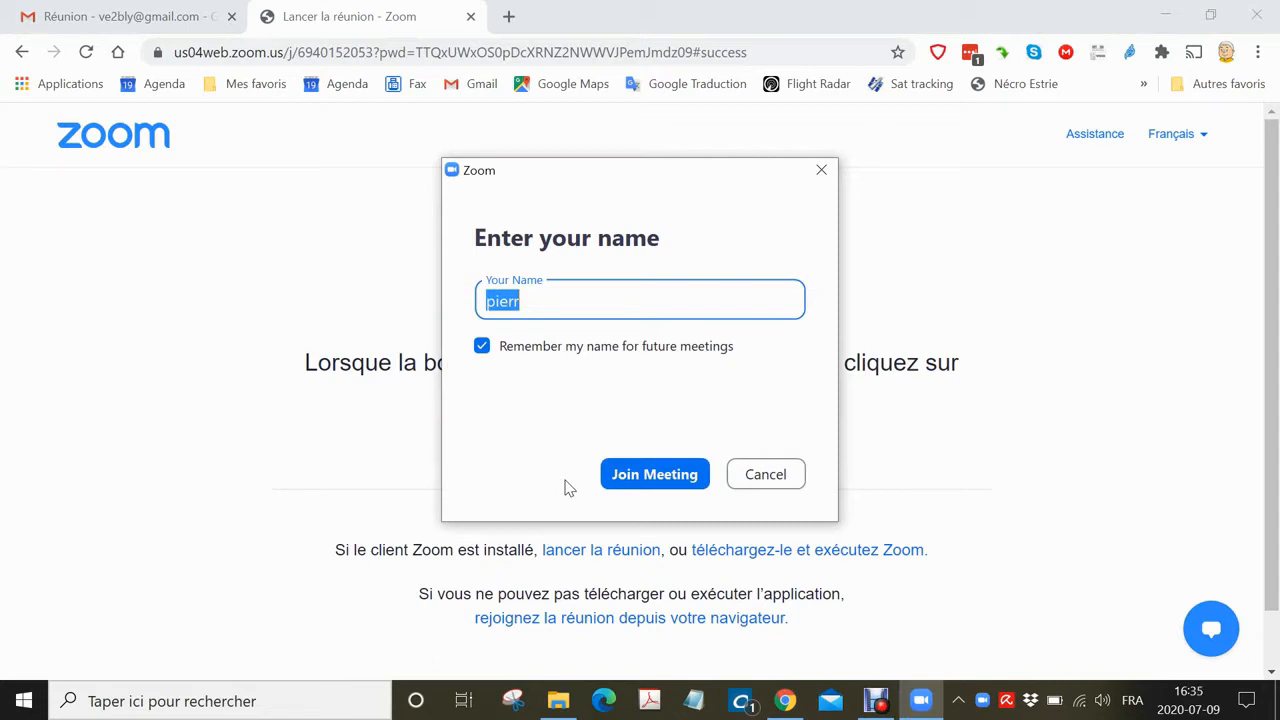
Replace the old display name with the participant's full name and join the meeting.
key(BackSpace)
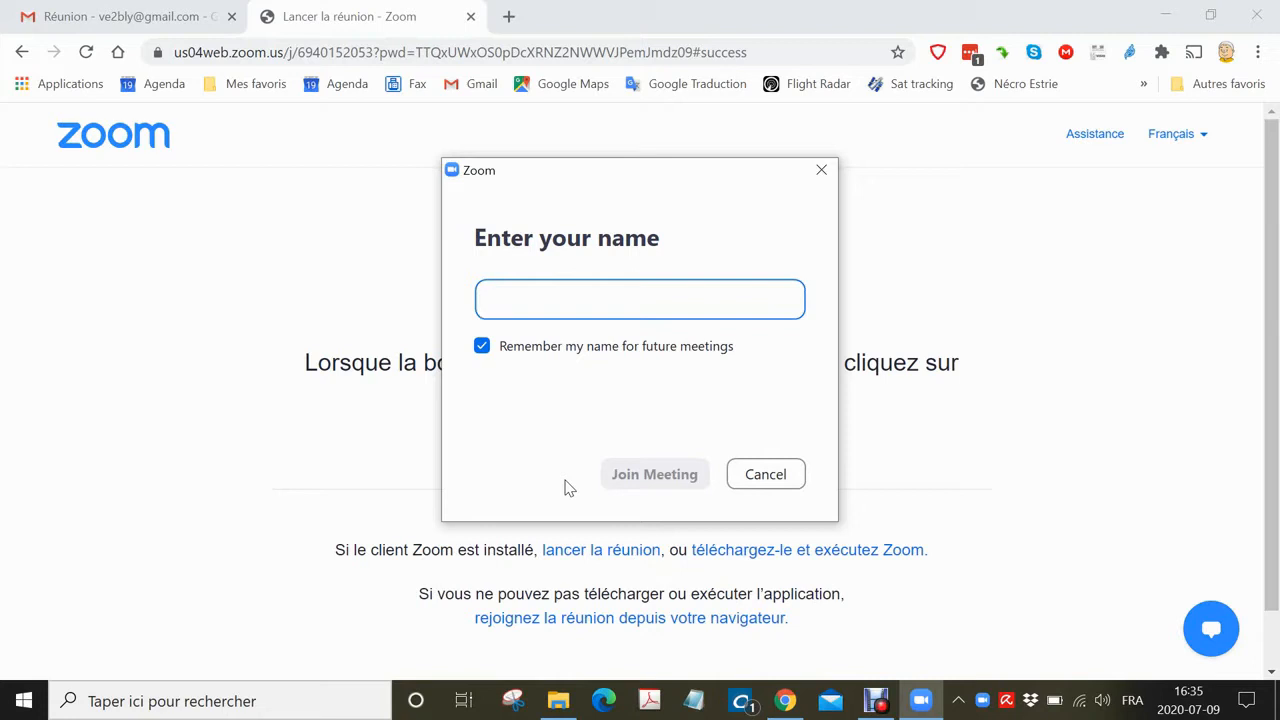
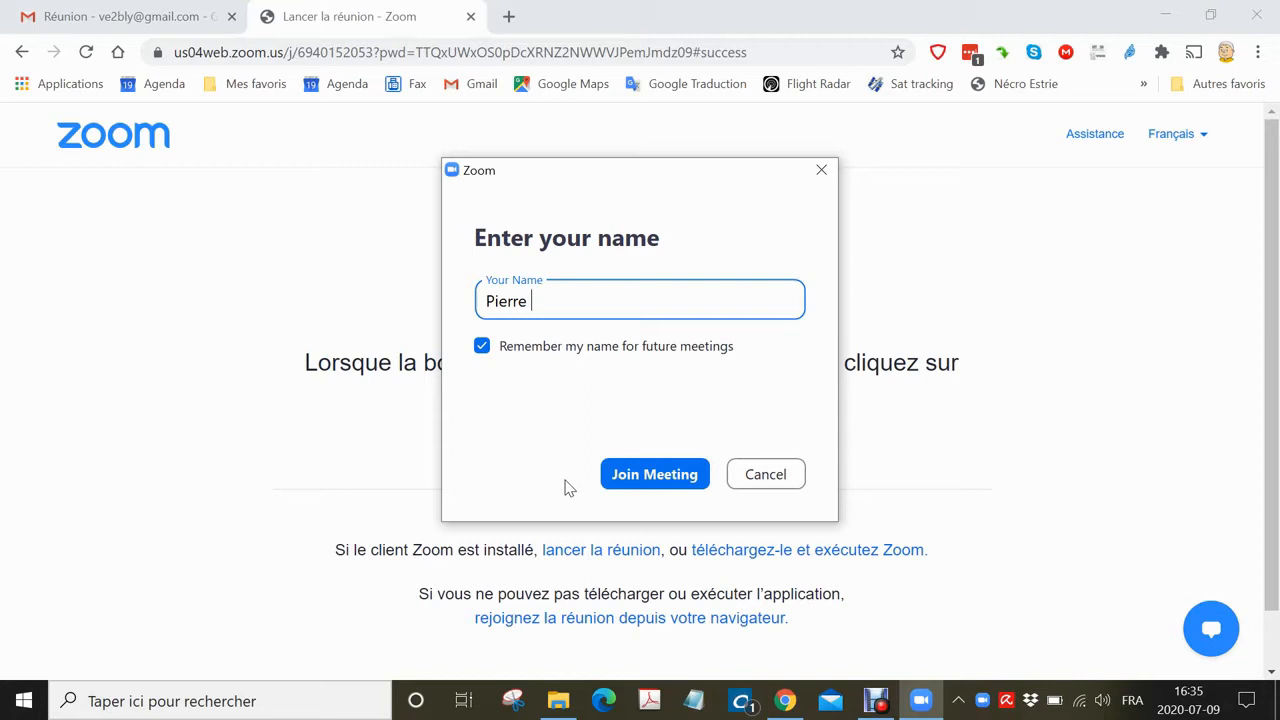
click(642, 474)
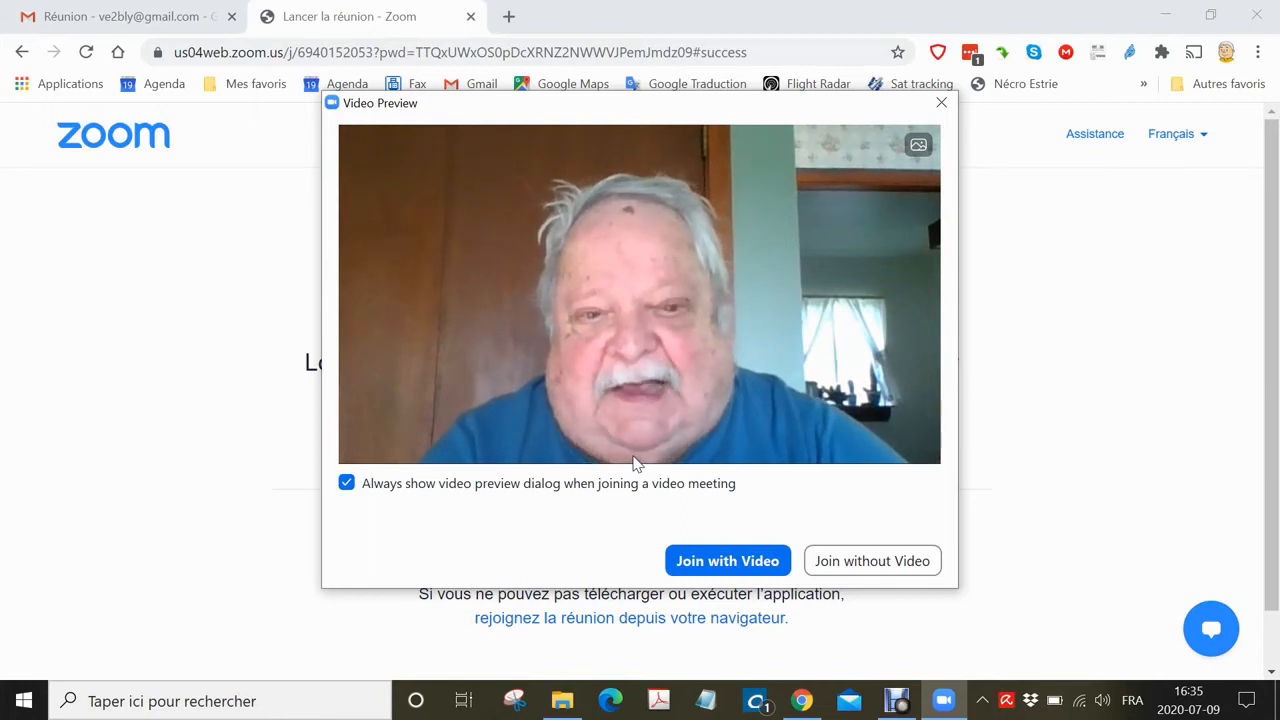
click(716, 558)
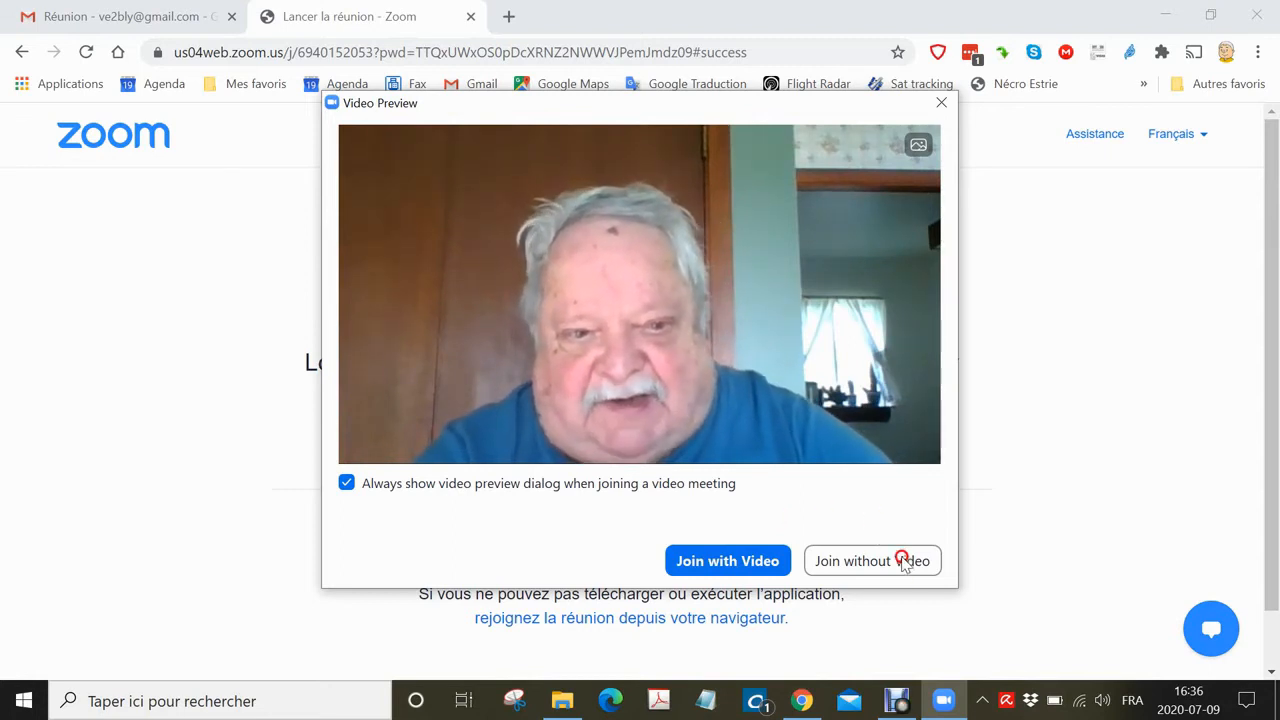
mouse_move(946, 714)
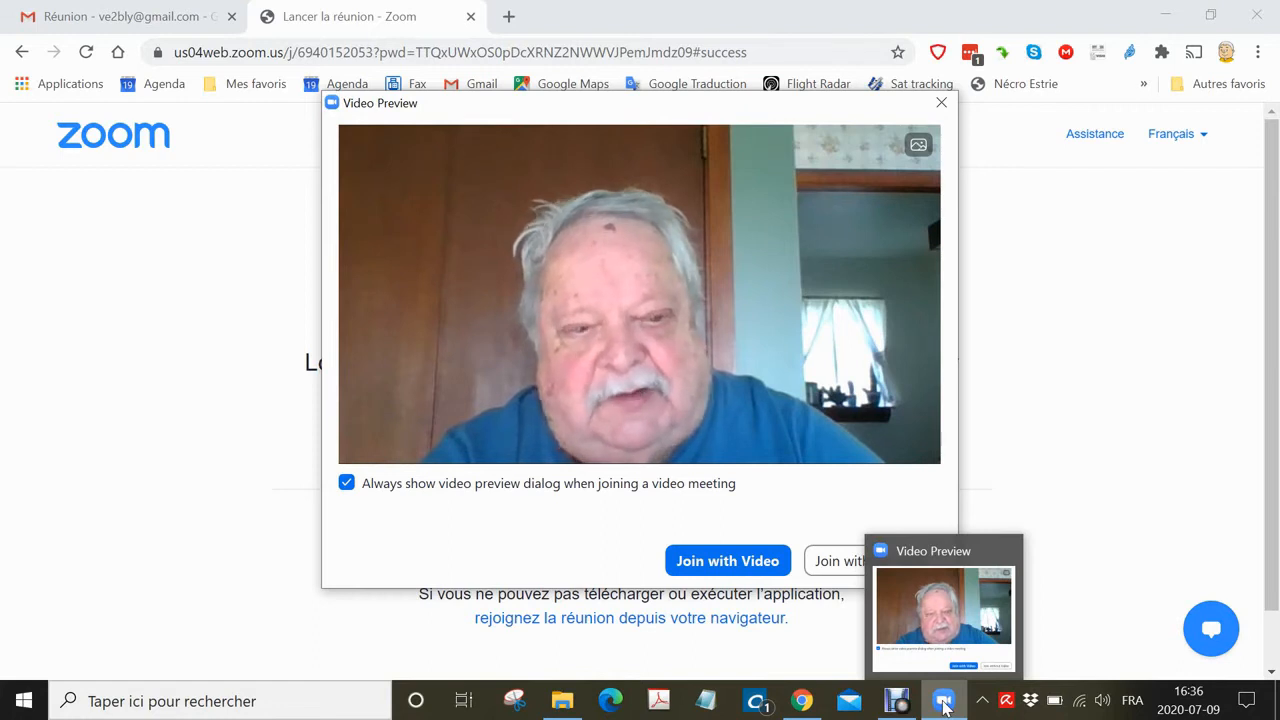
click(945, 708)
Set Zoom's language to Français from its tray icon, leave the meeting, and return to Gmail.
right_click(943, 705)
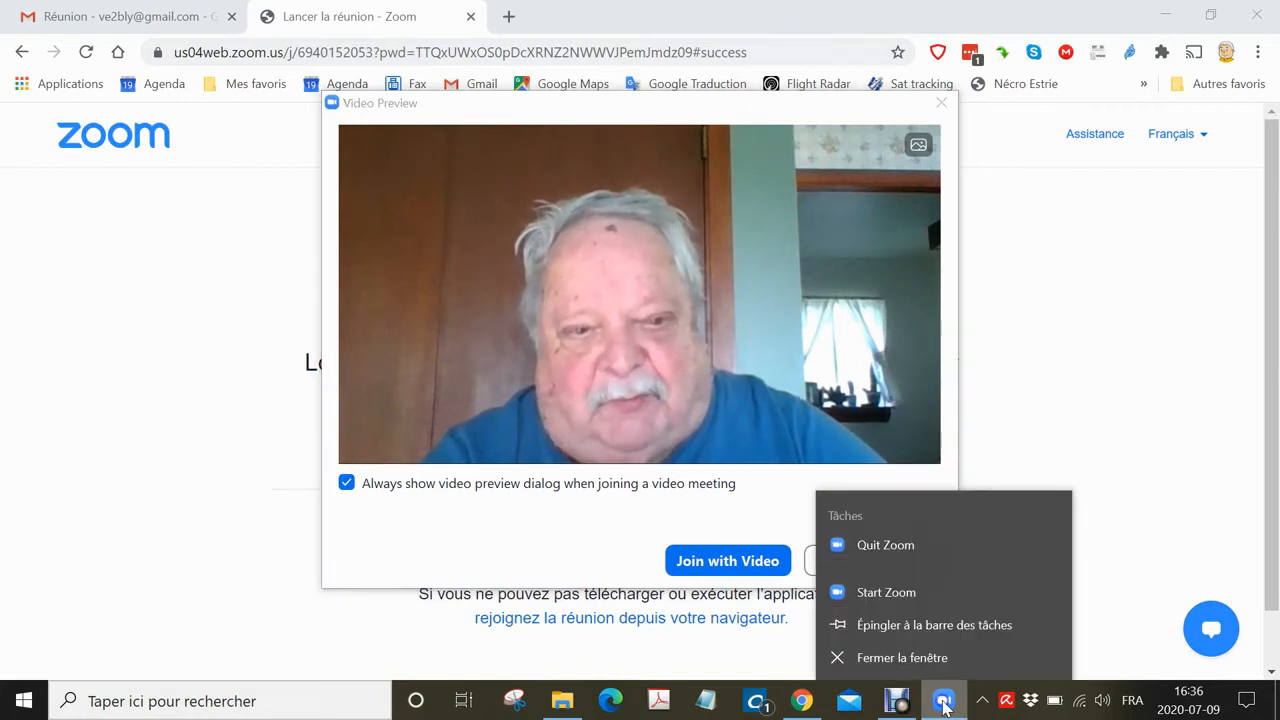
click(895, 596)
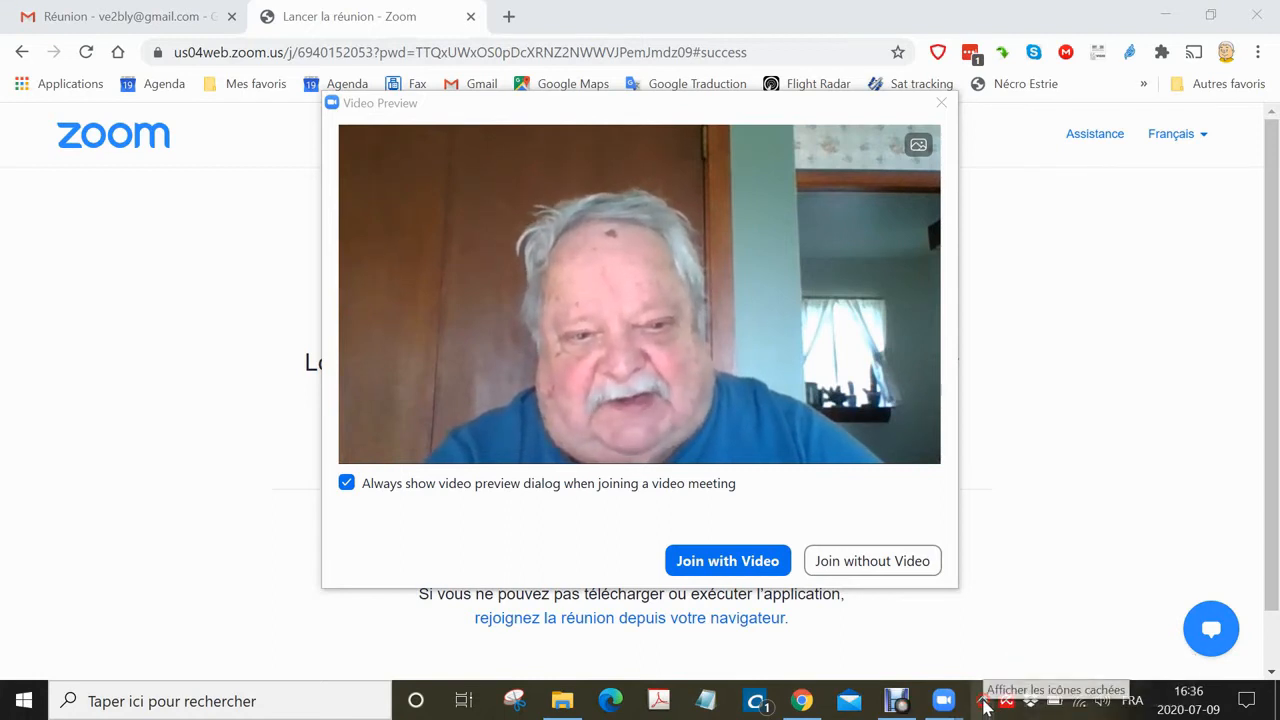
click(982, 704)
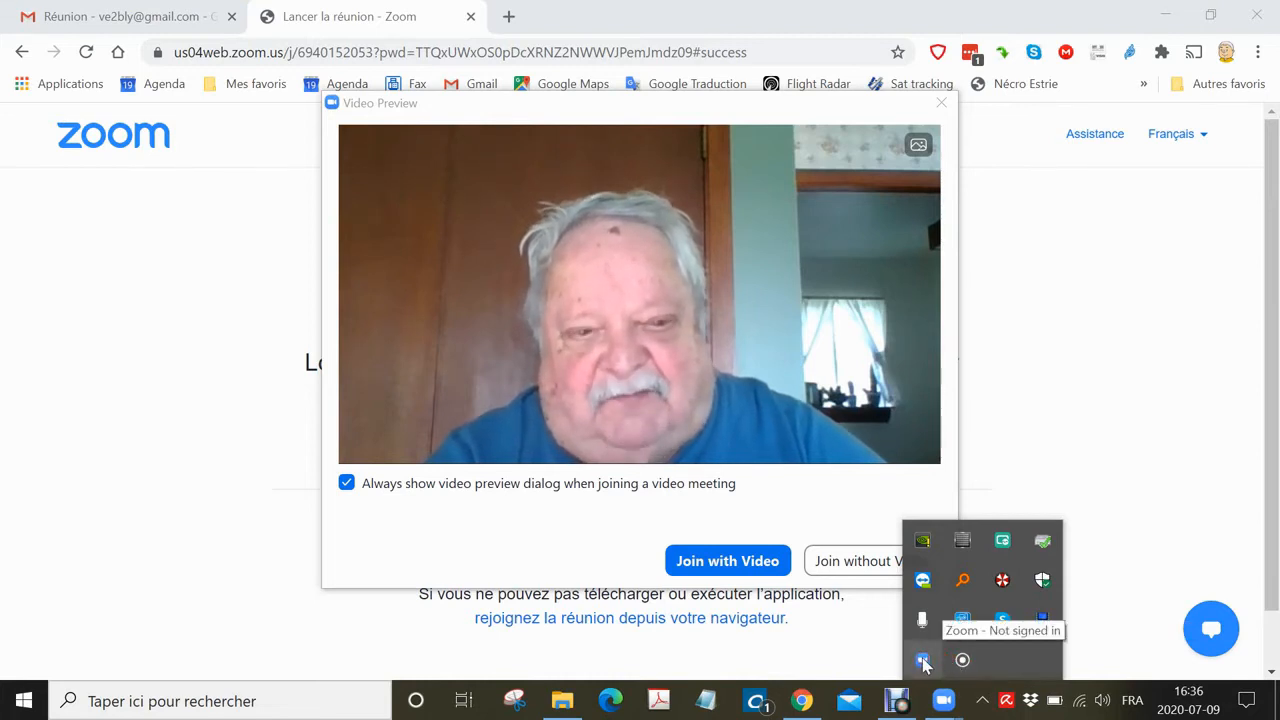
right_click(923, 663)
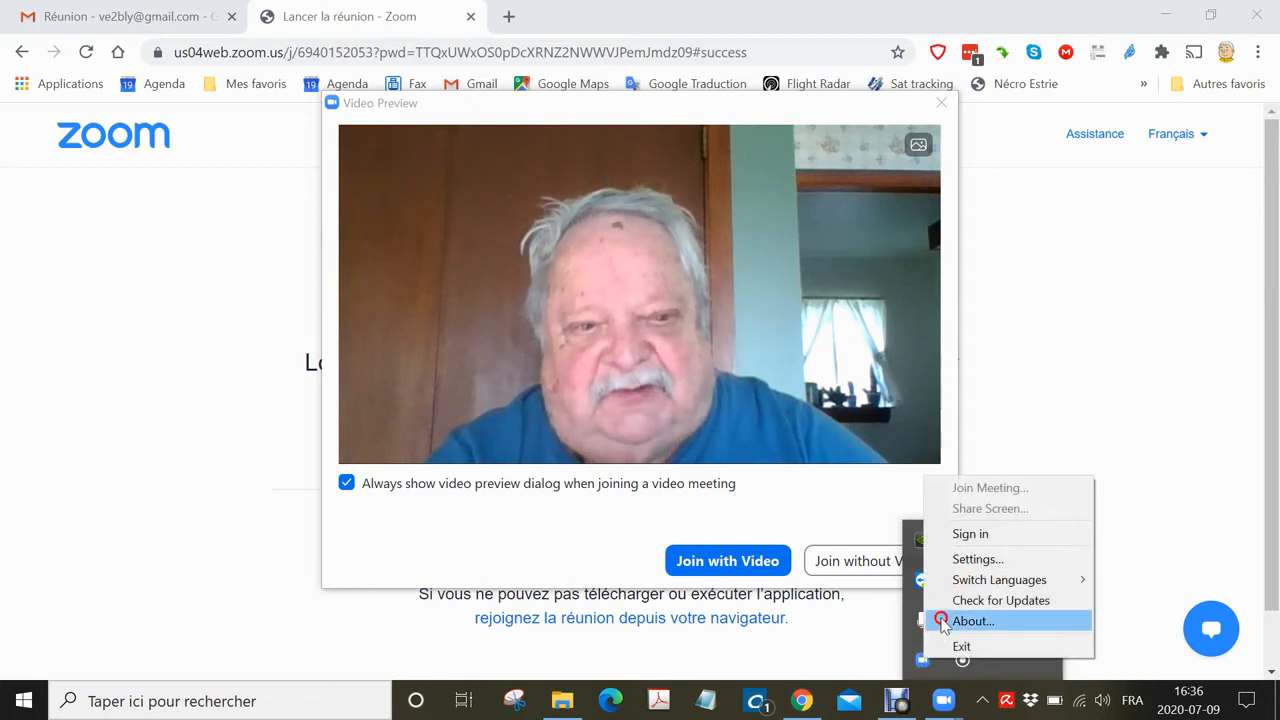
mouse_move(995, 585)
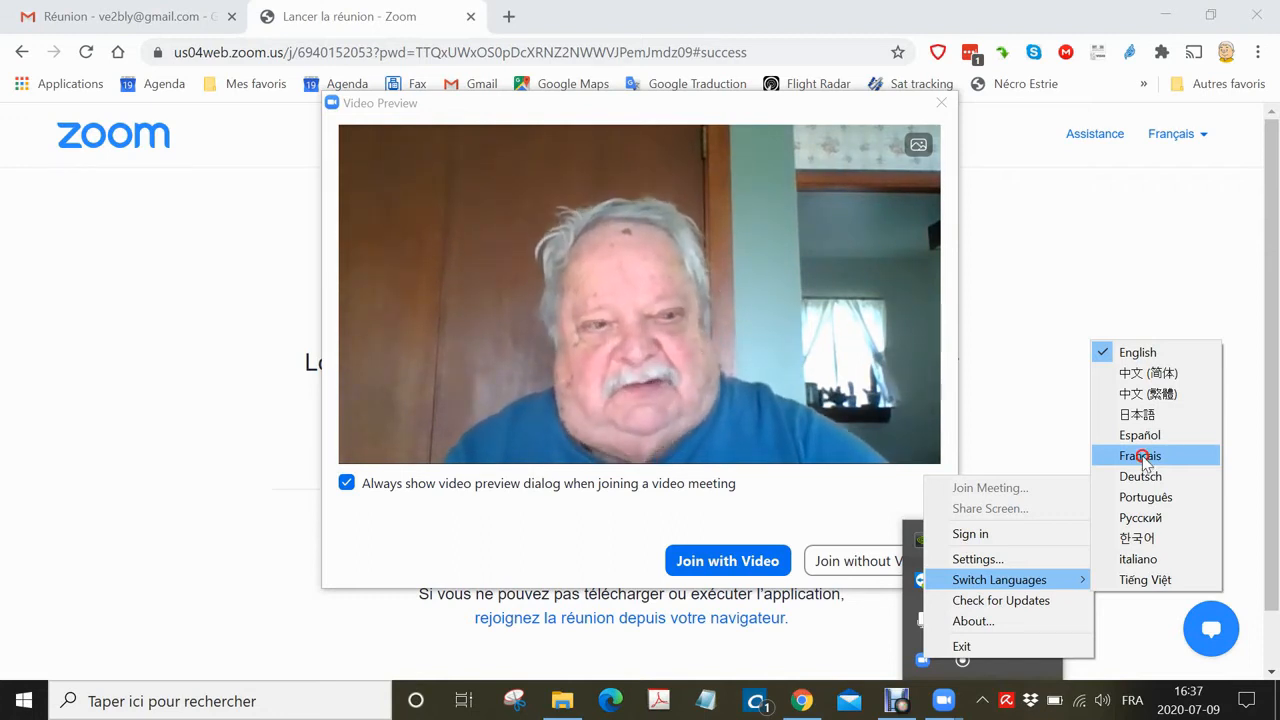
click(1141, 457)
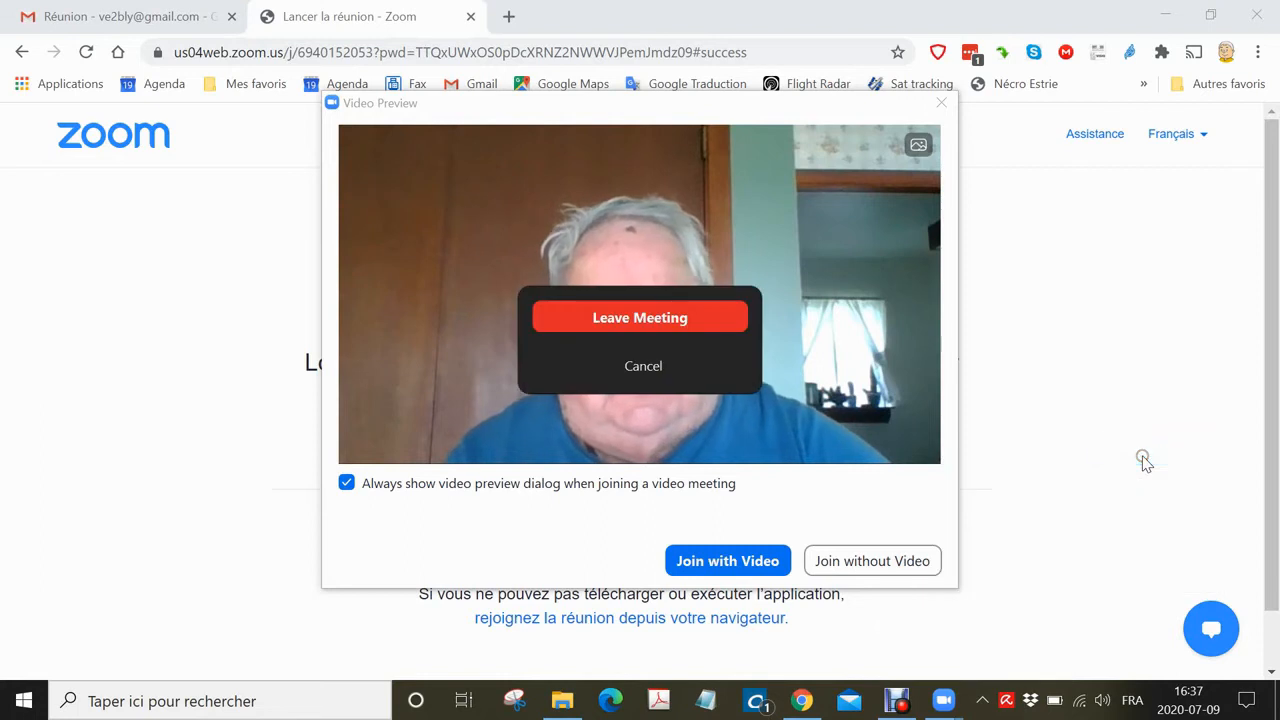
click(630, 318)
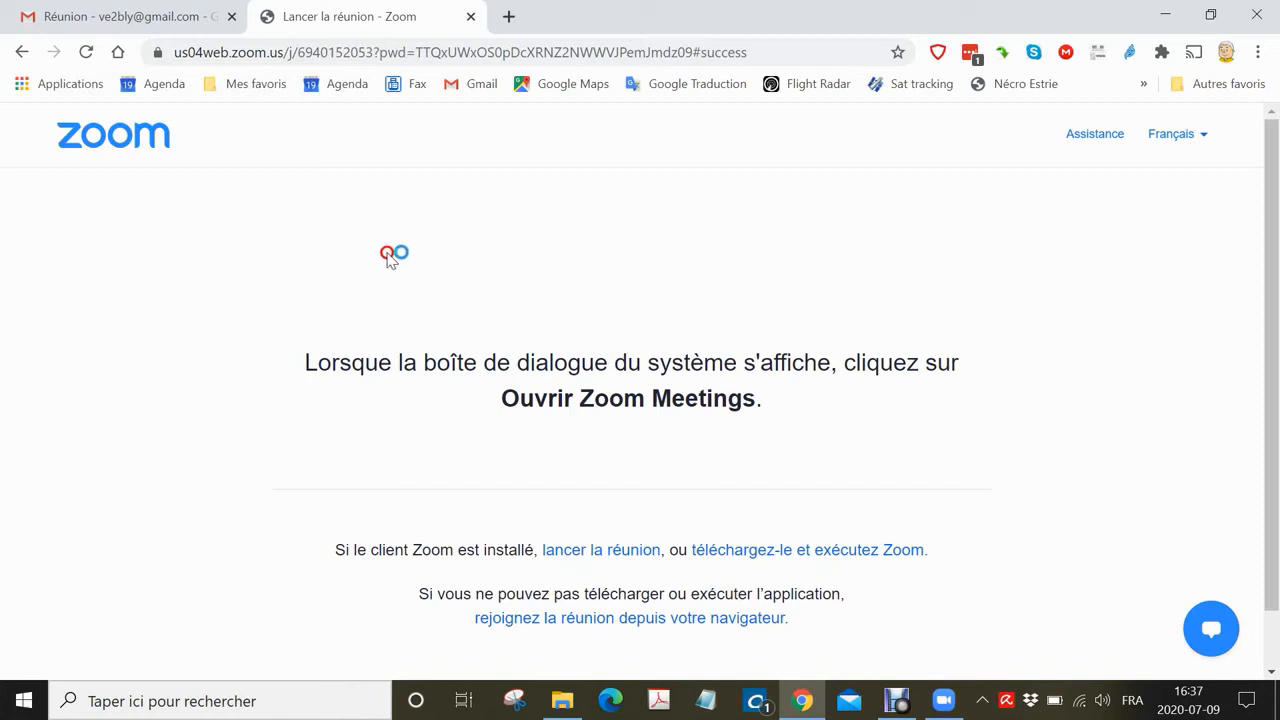
click(140, 16)
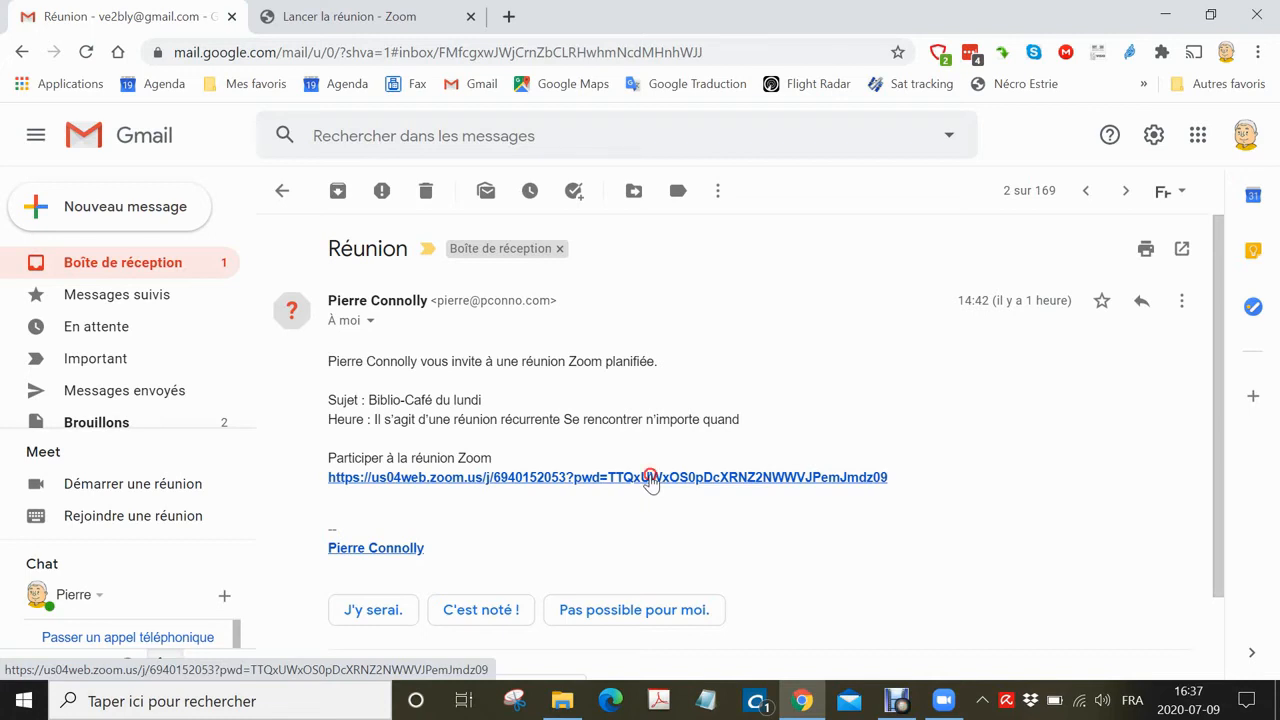
Reopen the Zoom link from the Réunion email and allow the browser to launch Zoom Meetings.
click(650, 478)
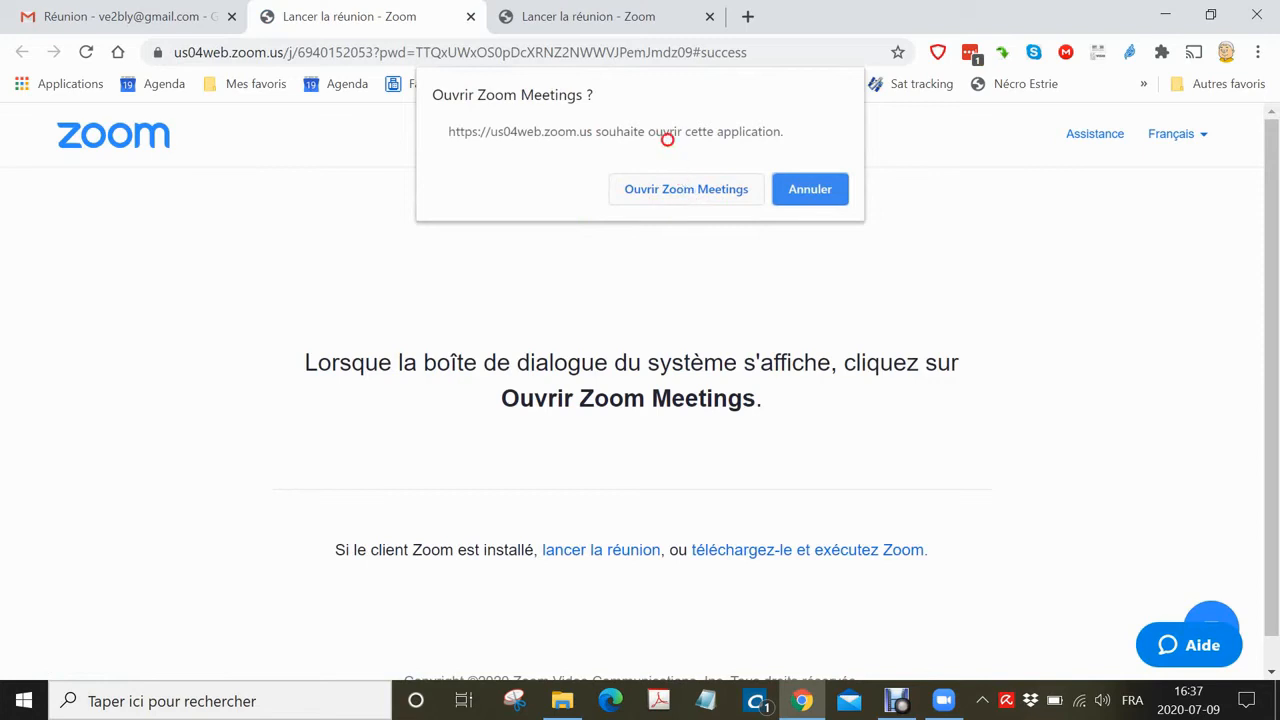
click(680, 188)
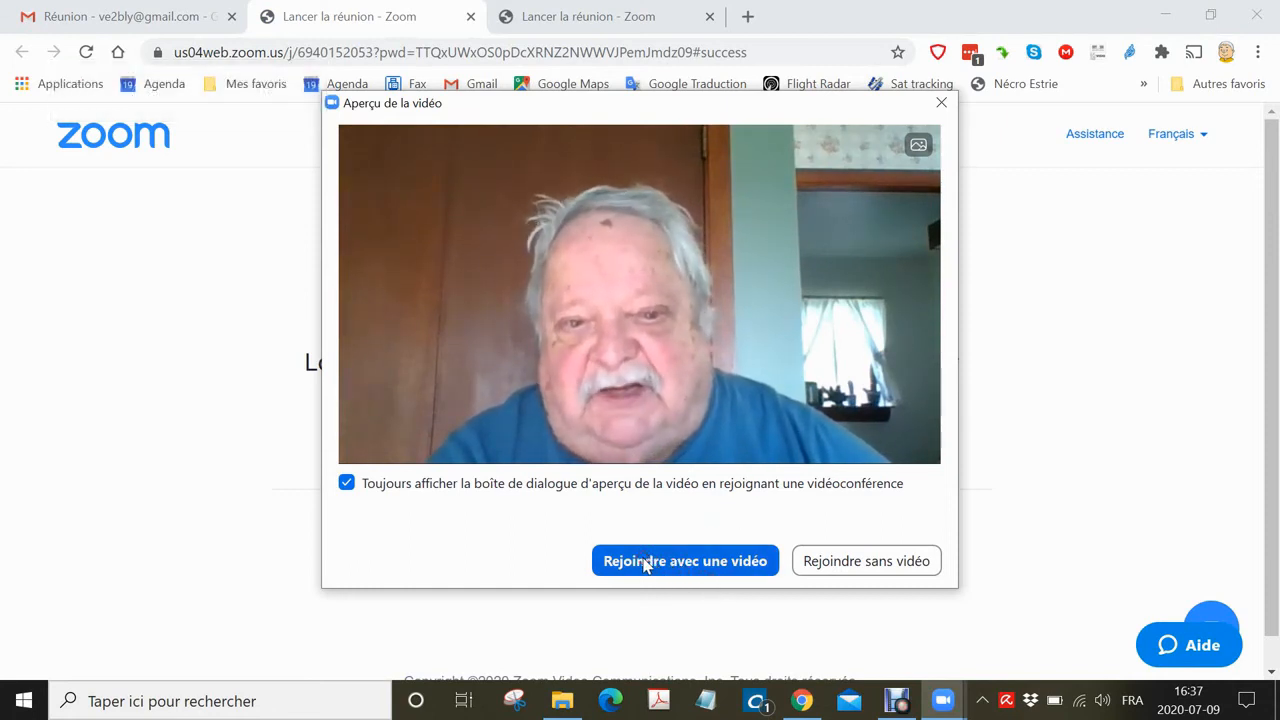
Join the meeting with video on and audio connected through the computer.
click(645, 563)
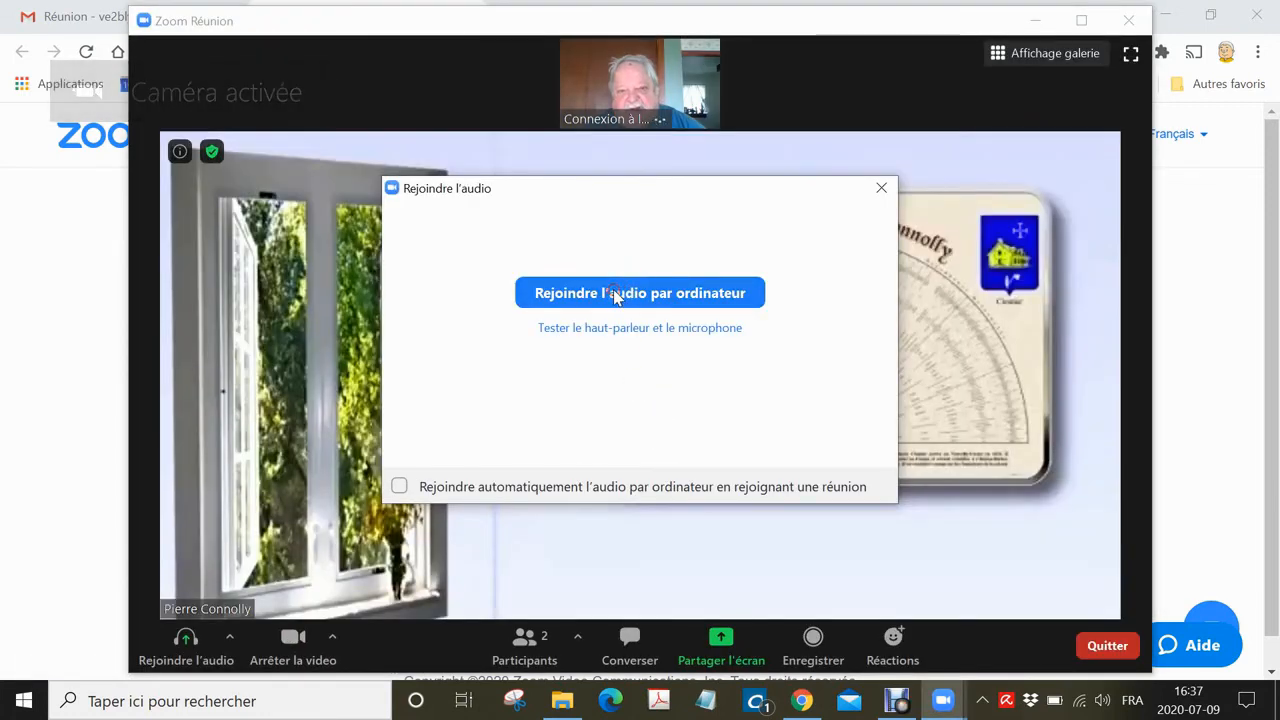
click(627, 295)
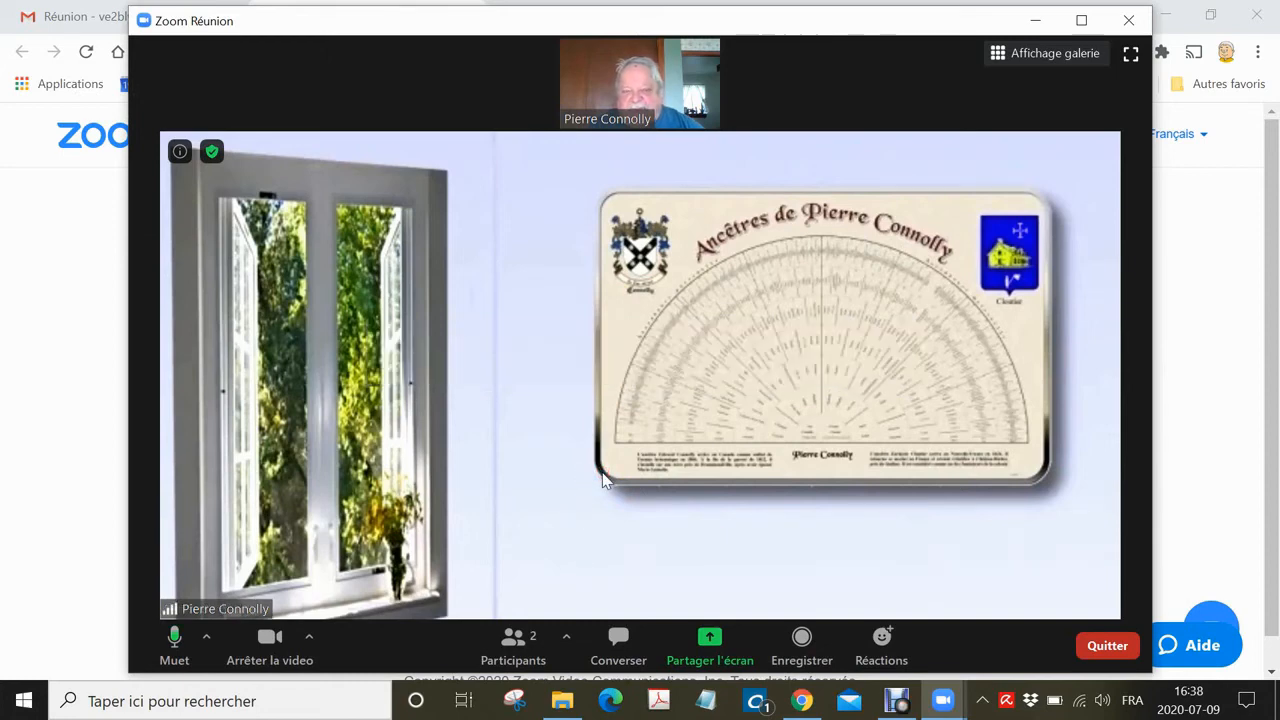
click(539, 474)
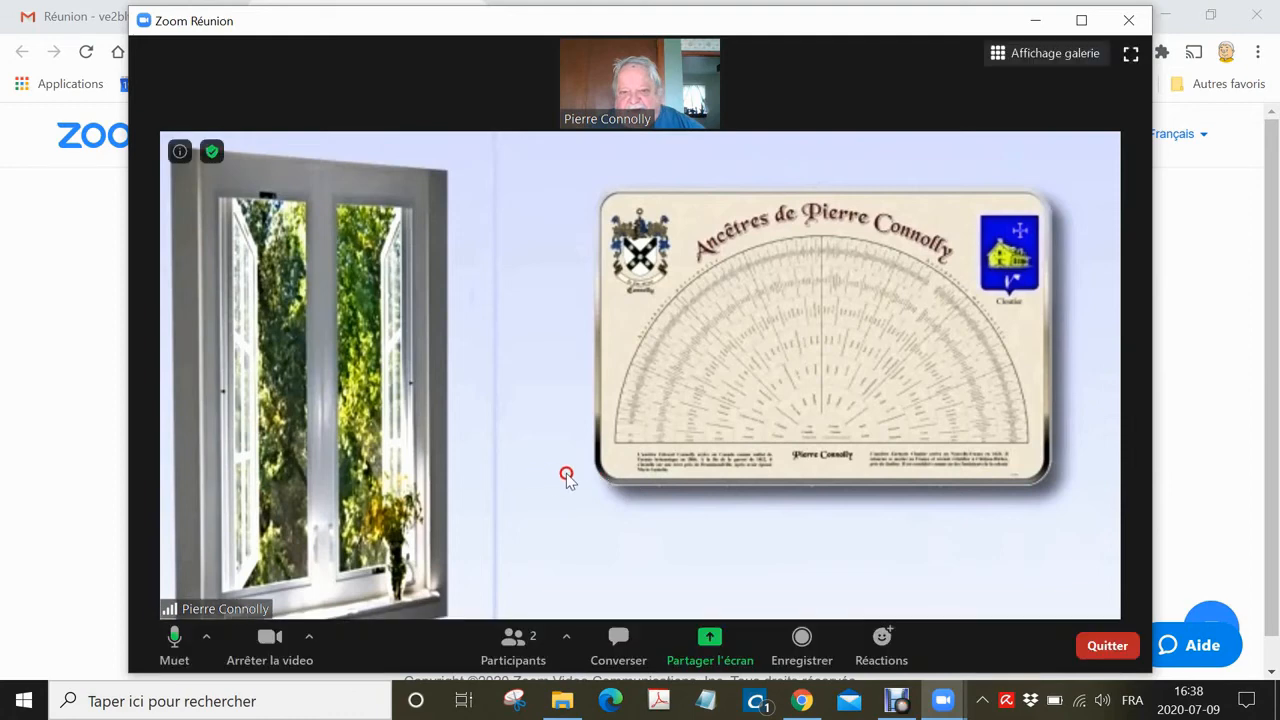
click(559, 477)
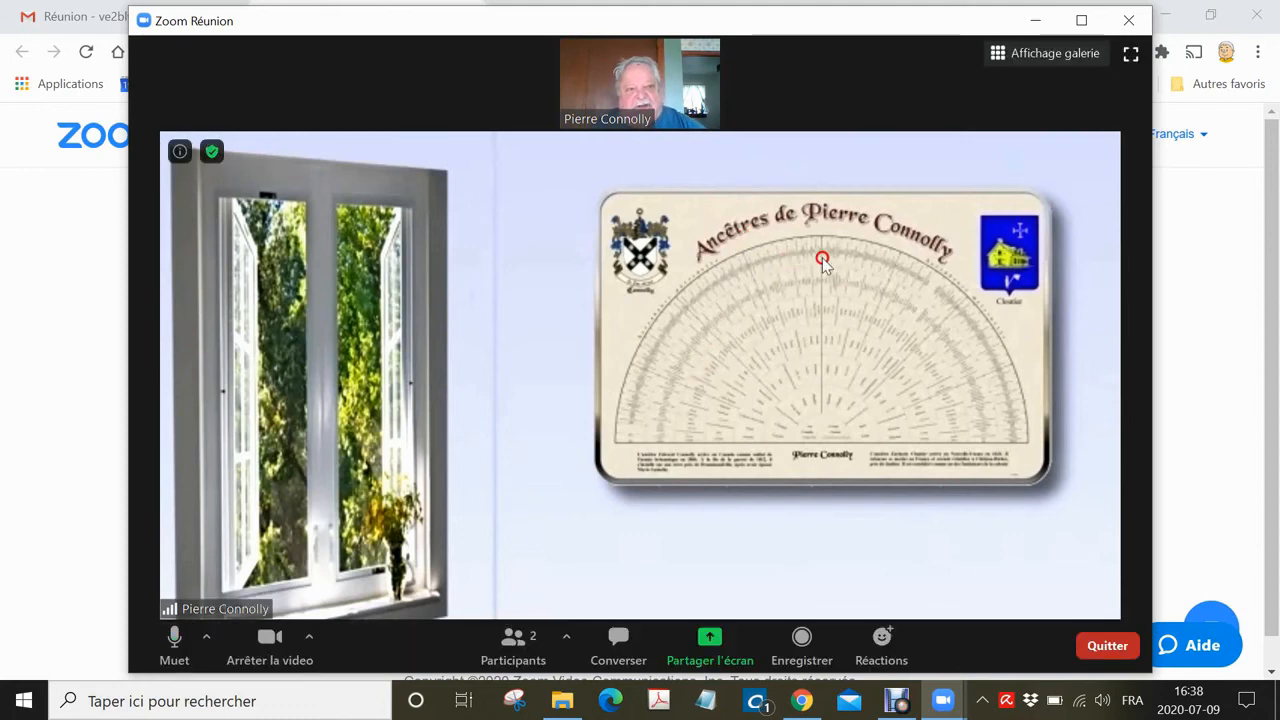
Maximize the meeting window, then test the microphone and camera by toggling each off and on.
click(1090, 20)
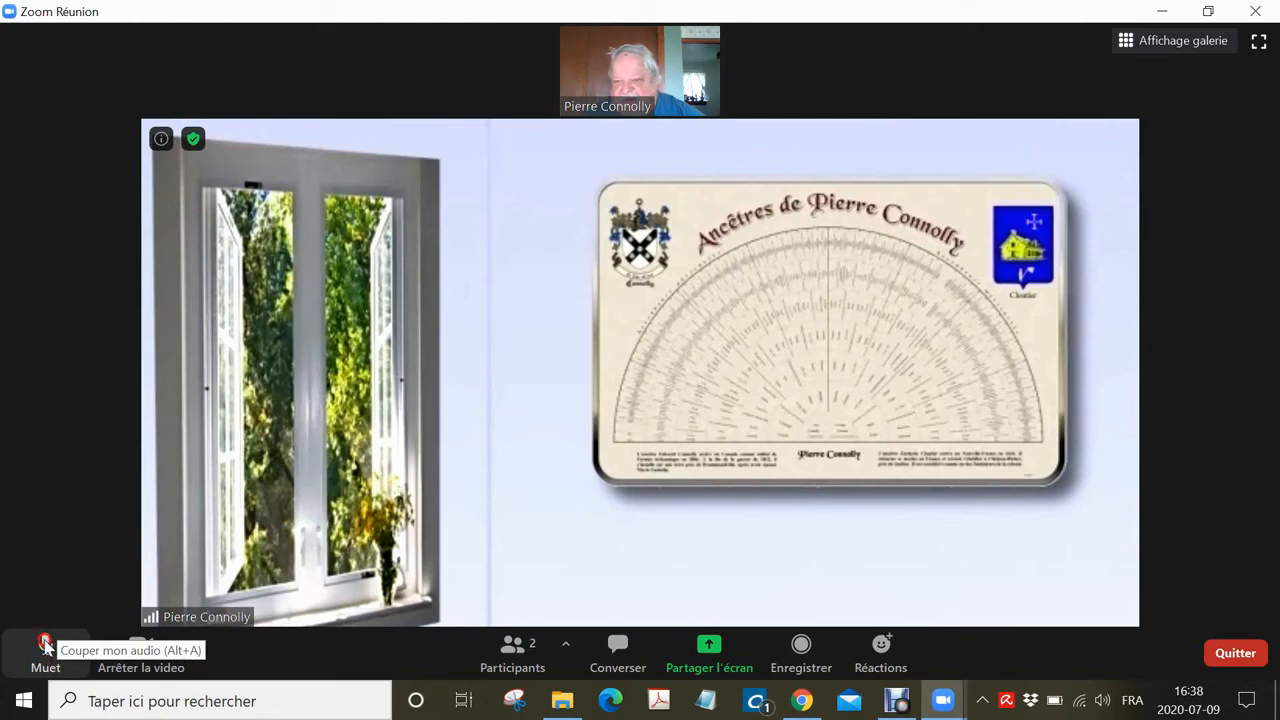
click(45, 647)
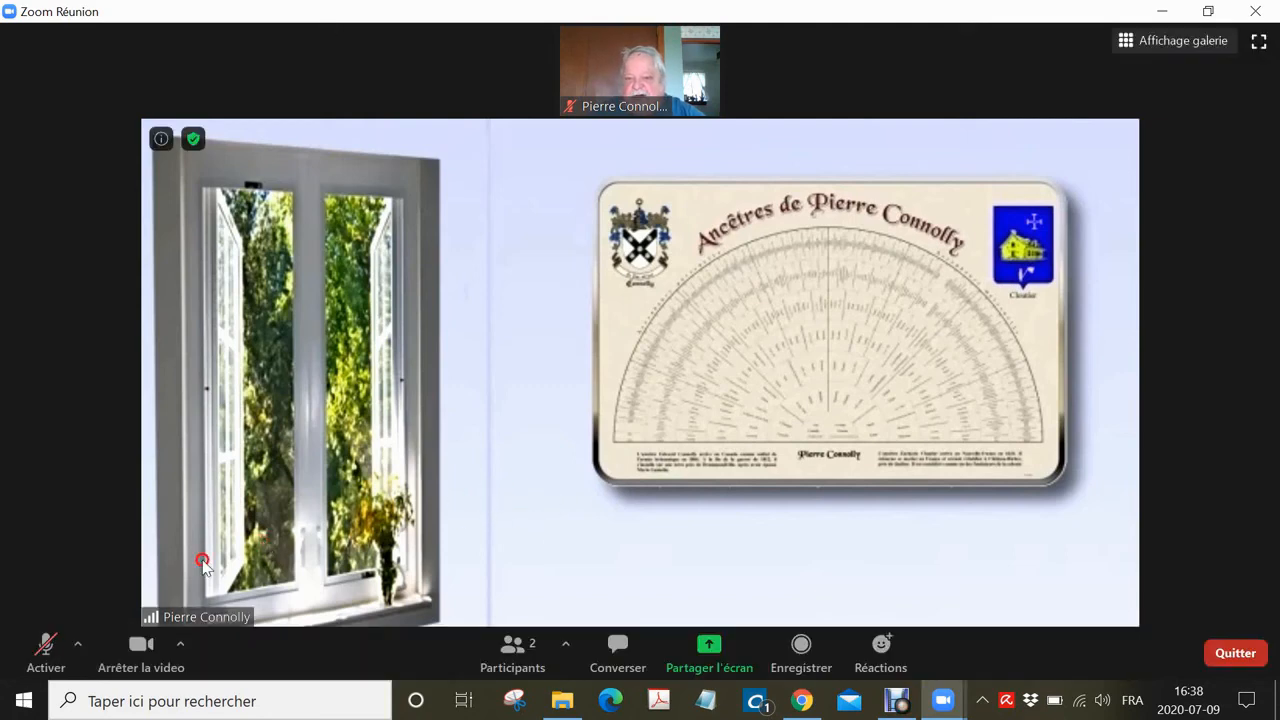
click(24, 660)
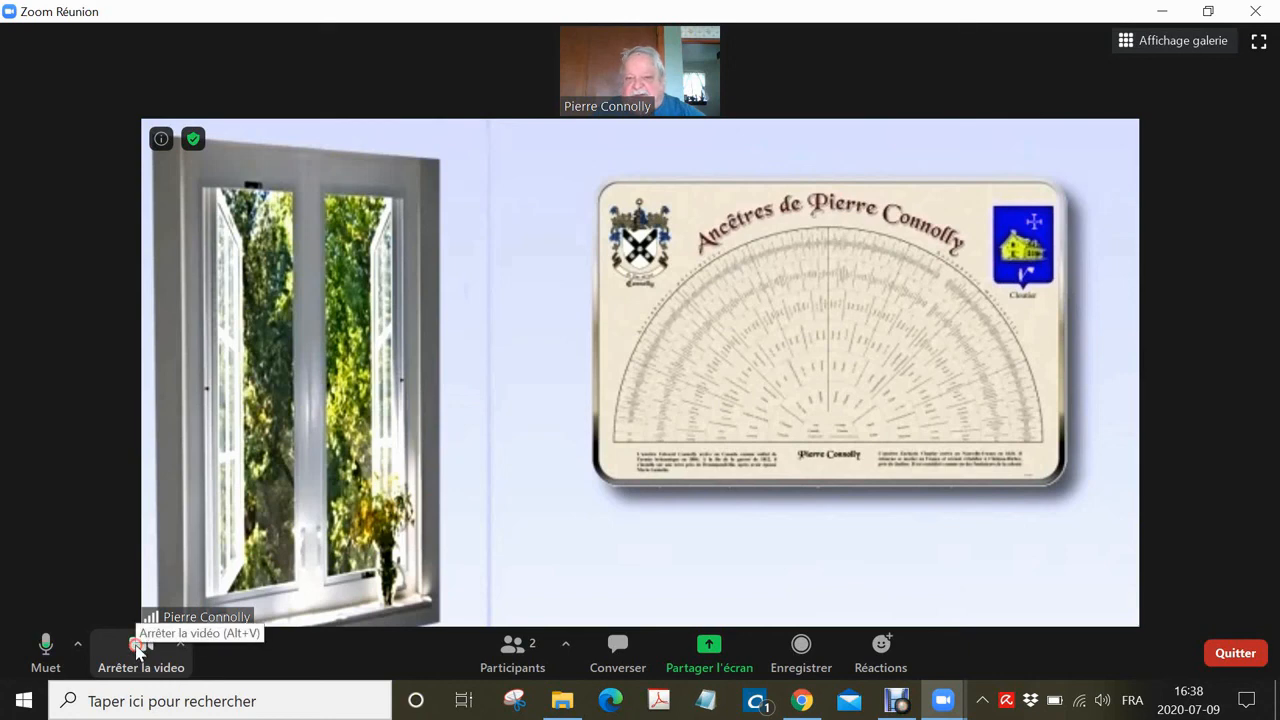
click(139, 651)
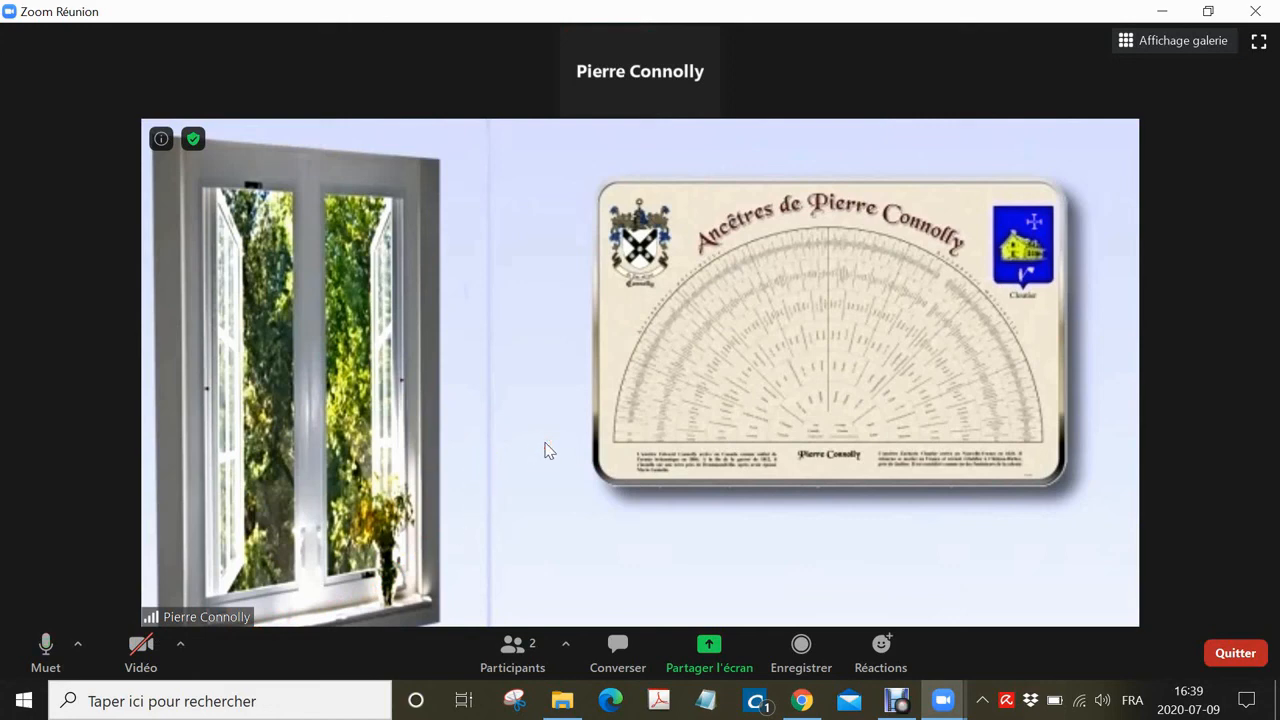
mouse_move(560, 38)
click(132, 645)
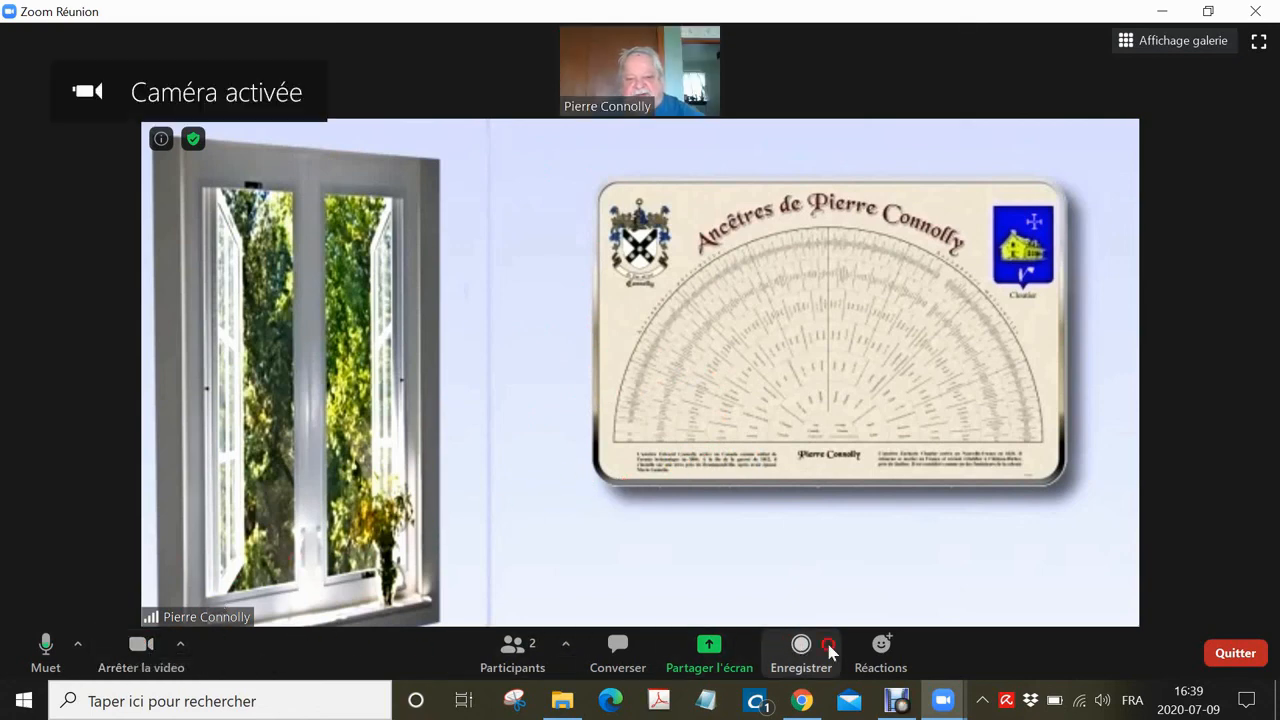